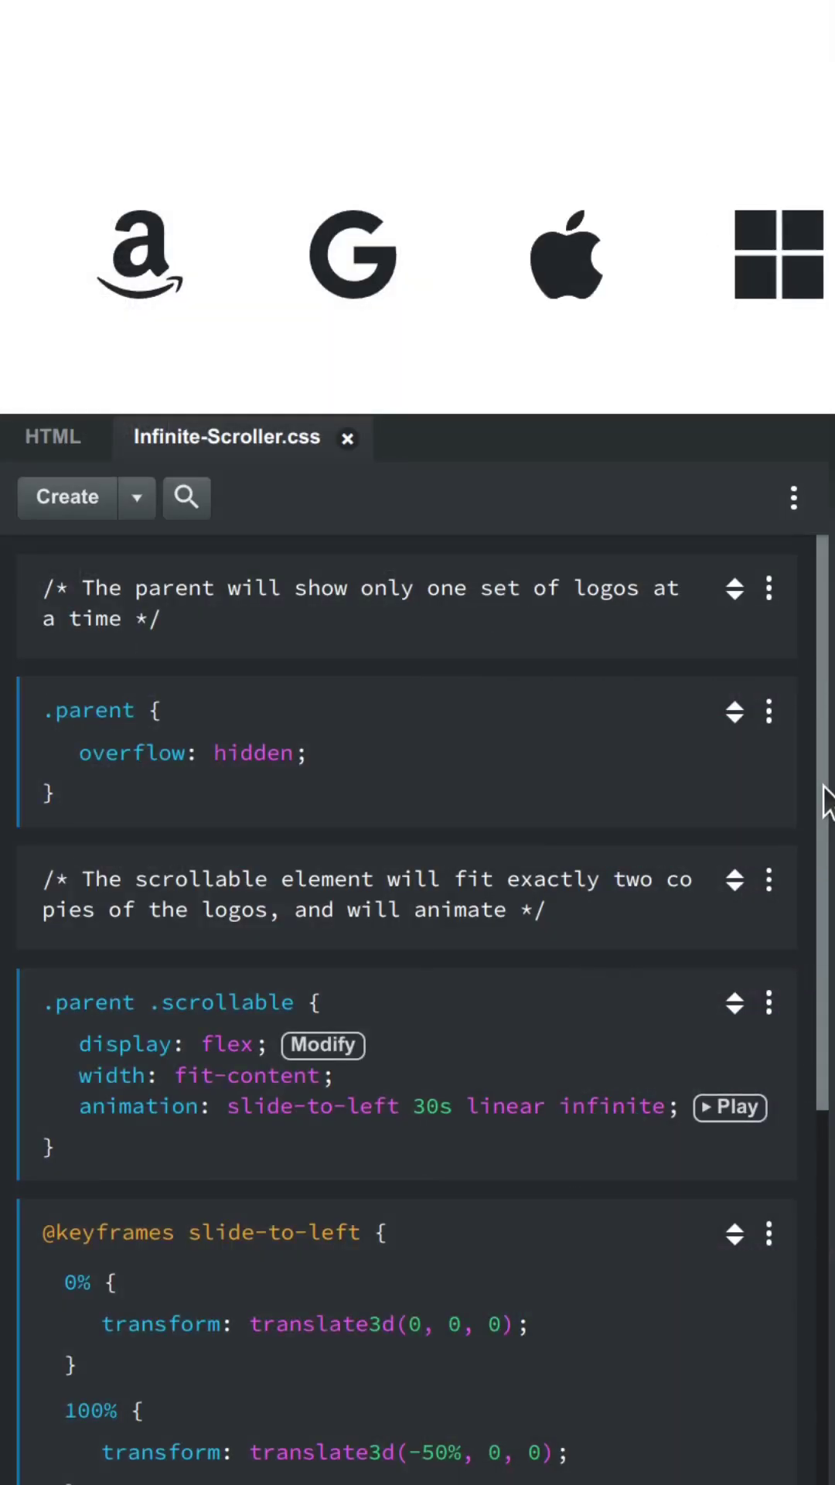
mouse_move(826, 801)
left_mouse_down()
mouse_move(827, 1000)
mouse_move(826, 975)
left_mouse_up()
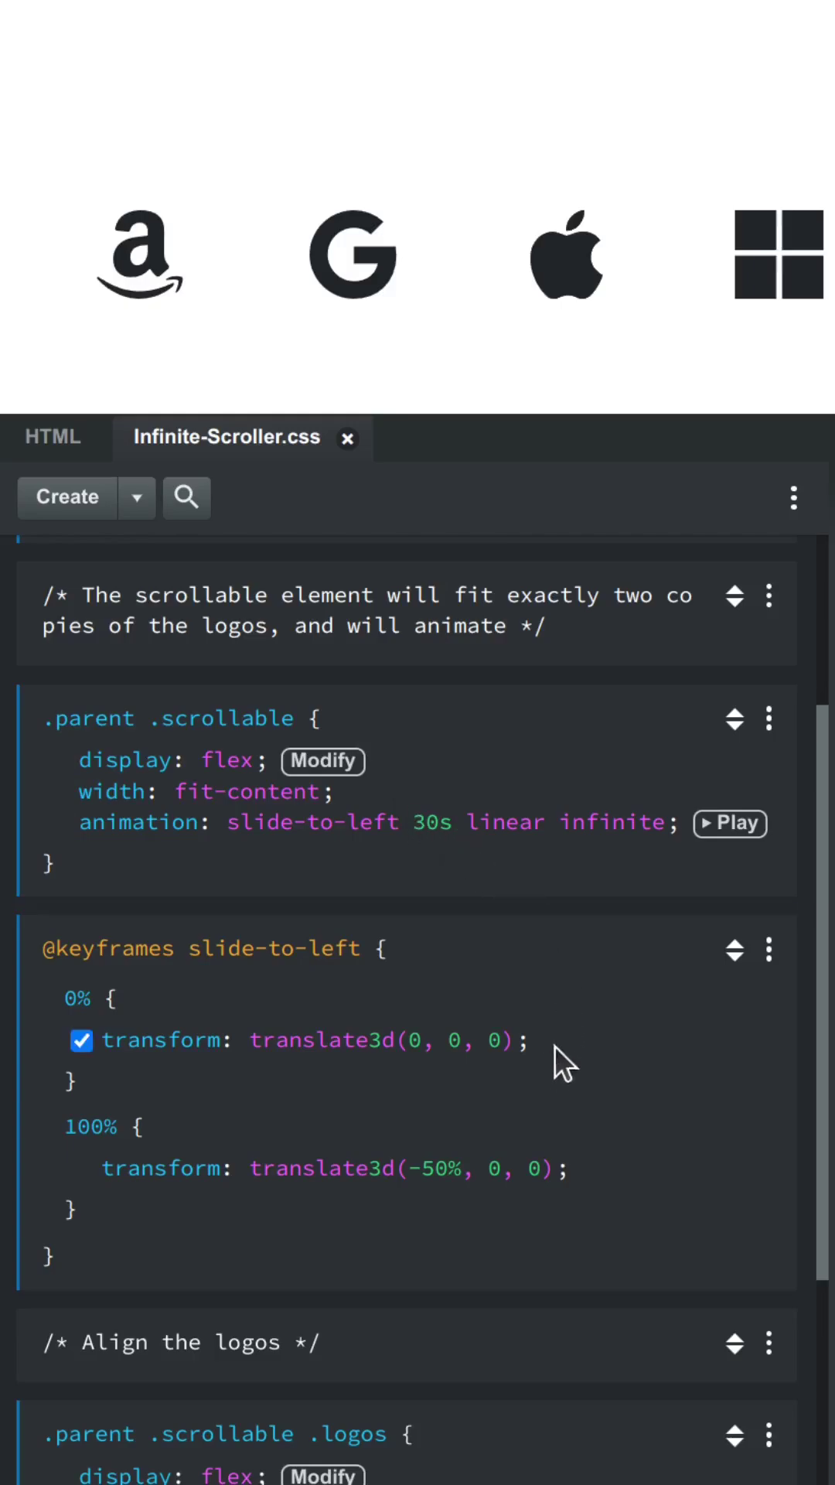
- Preview the logo slide animation, then shorten its duration from 30s to 10s
mouse_move(313, 1039)
left_click(723, 823)
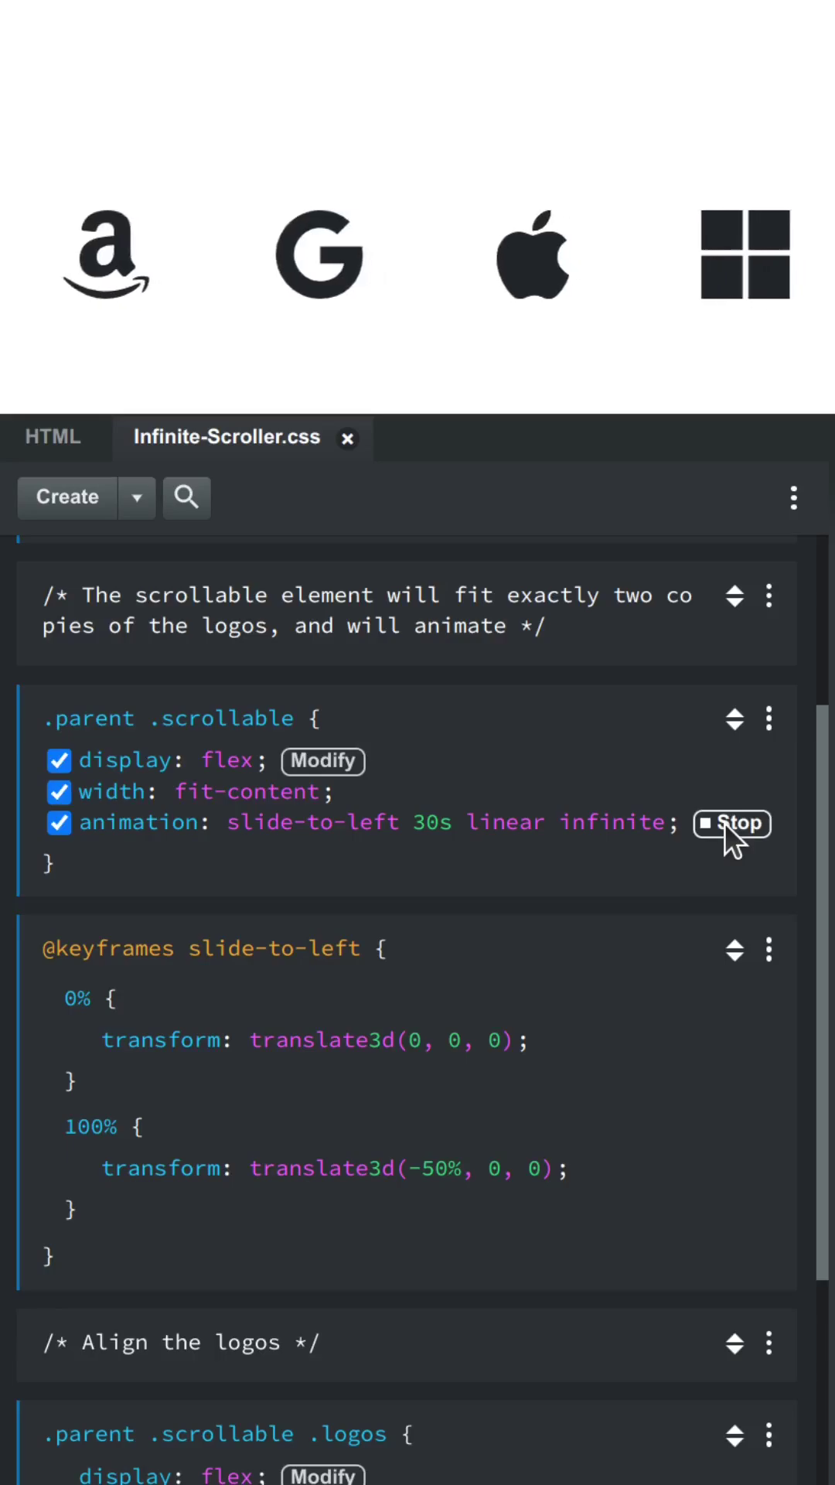
left_click(725, 823)
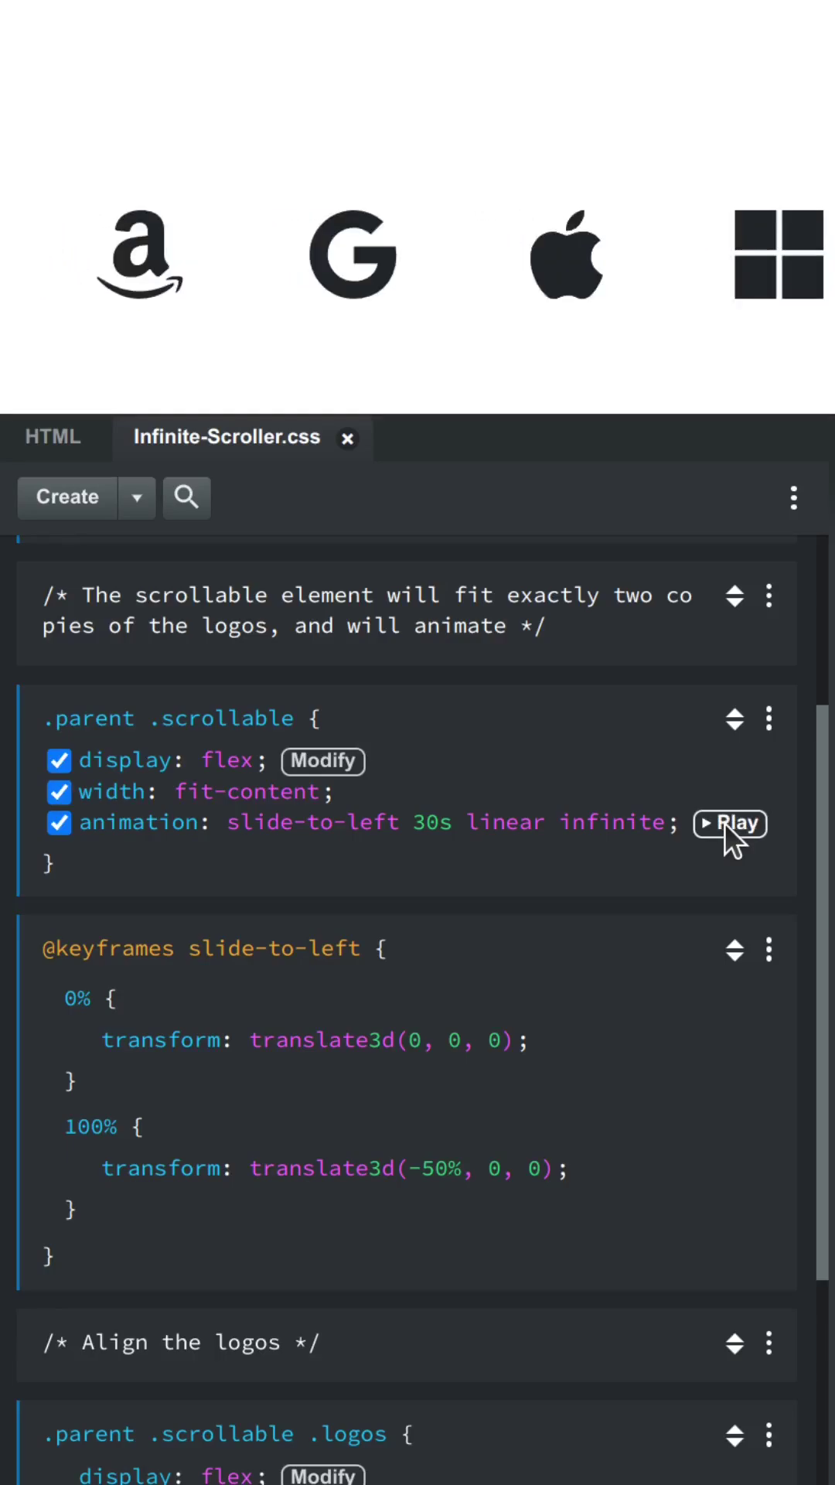
left_click(433, 825)
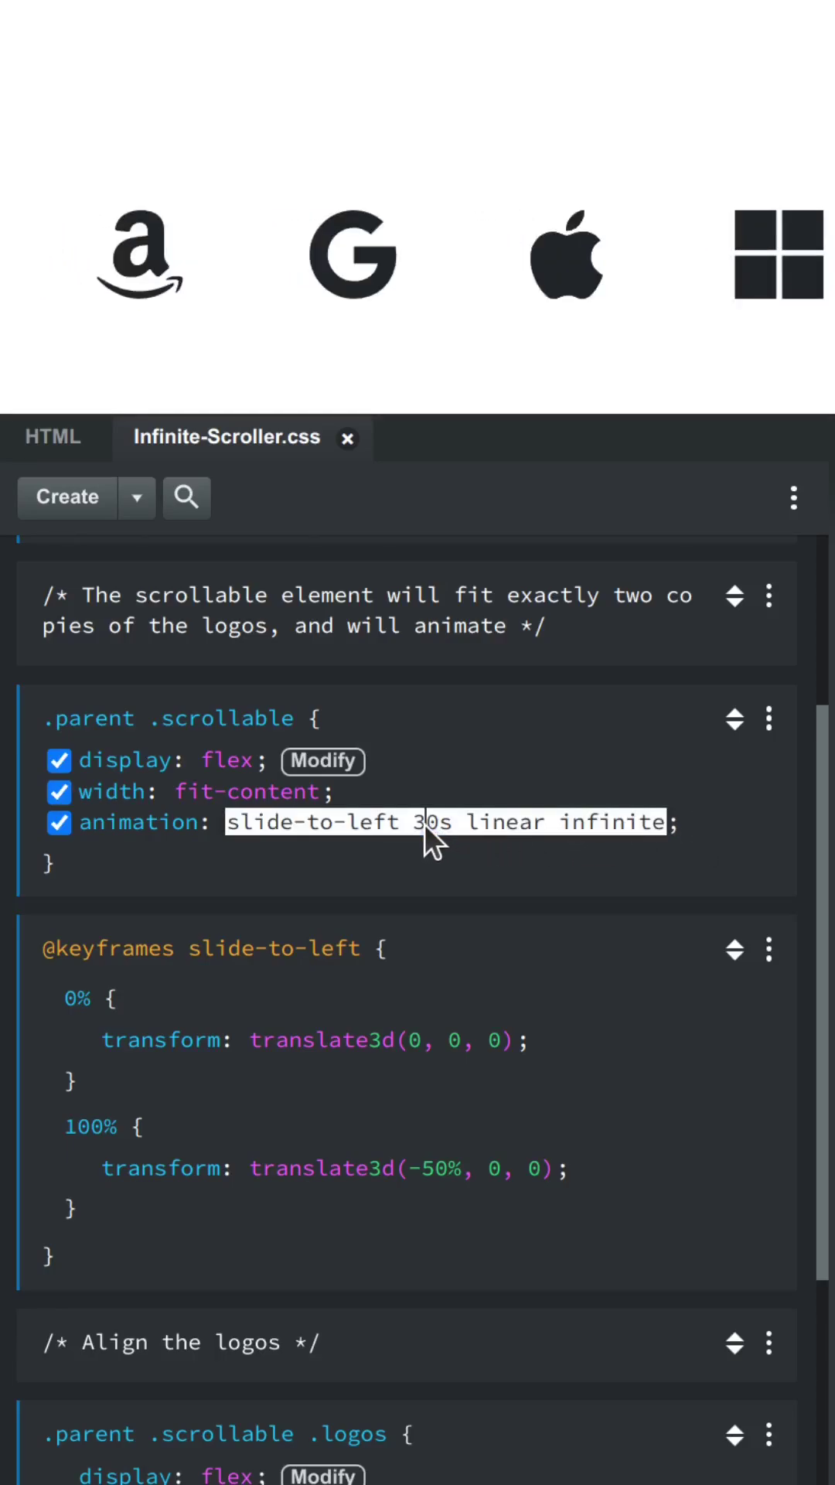
key("BackSpace")
type("1")
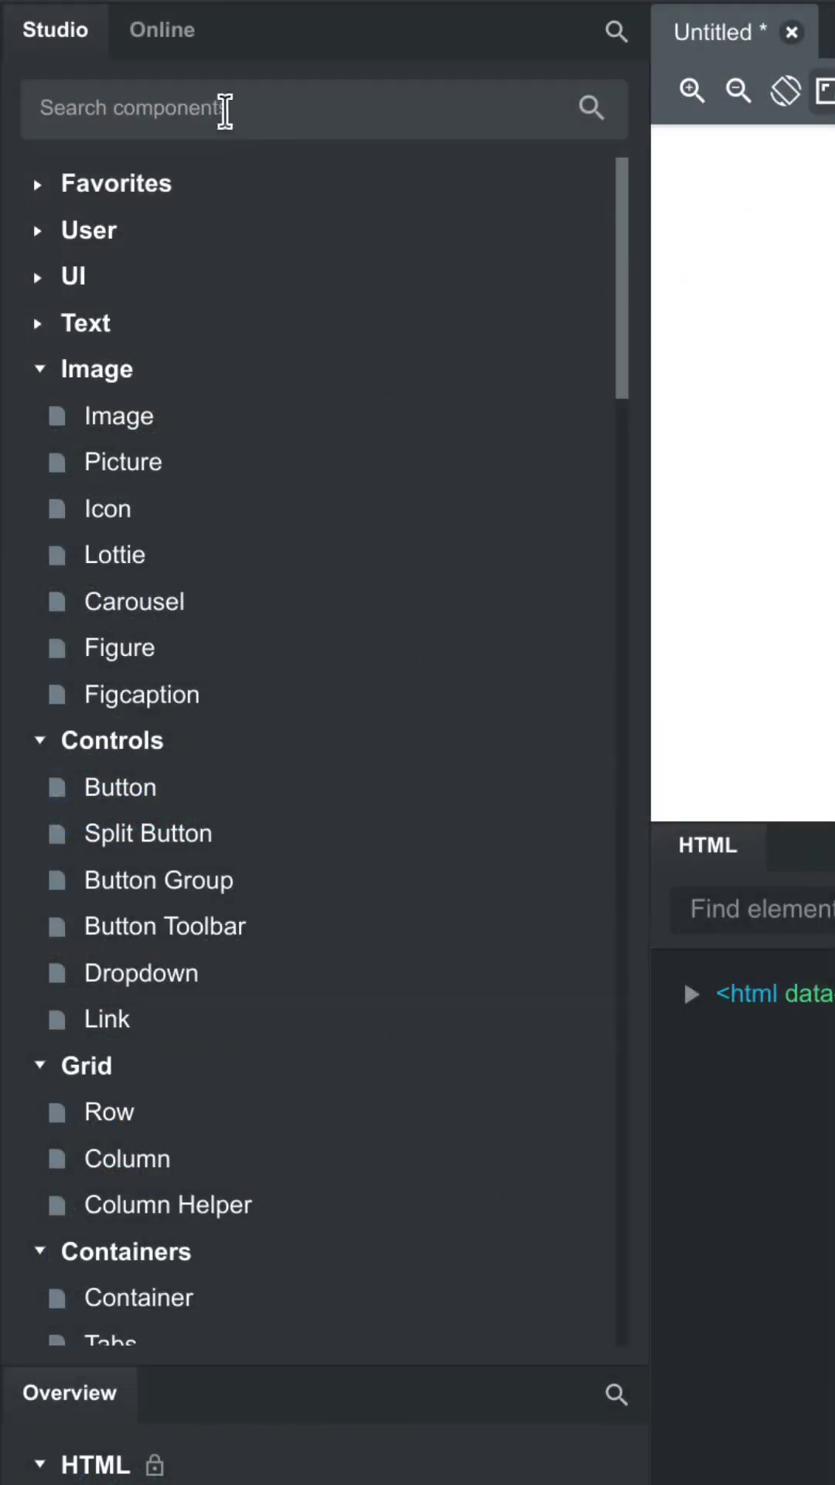
- Switch the Components panel to the Online library and select its search box
left_click(162, 31)
left_click(197, 109)
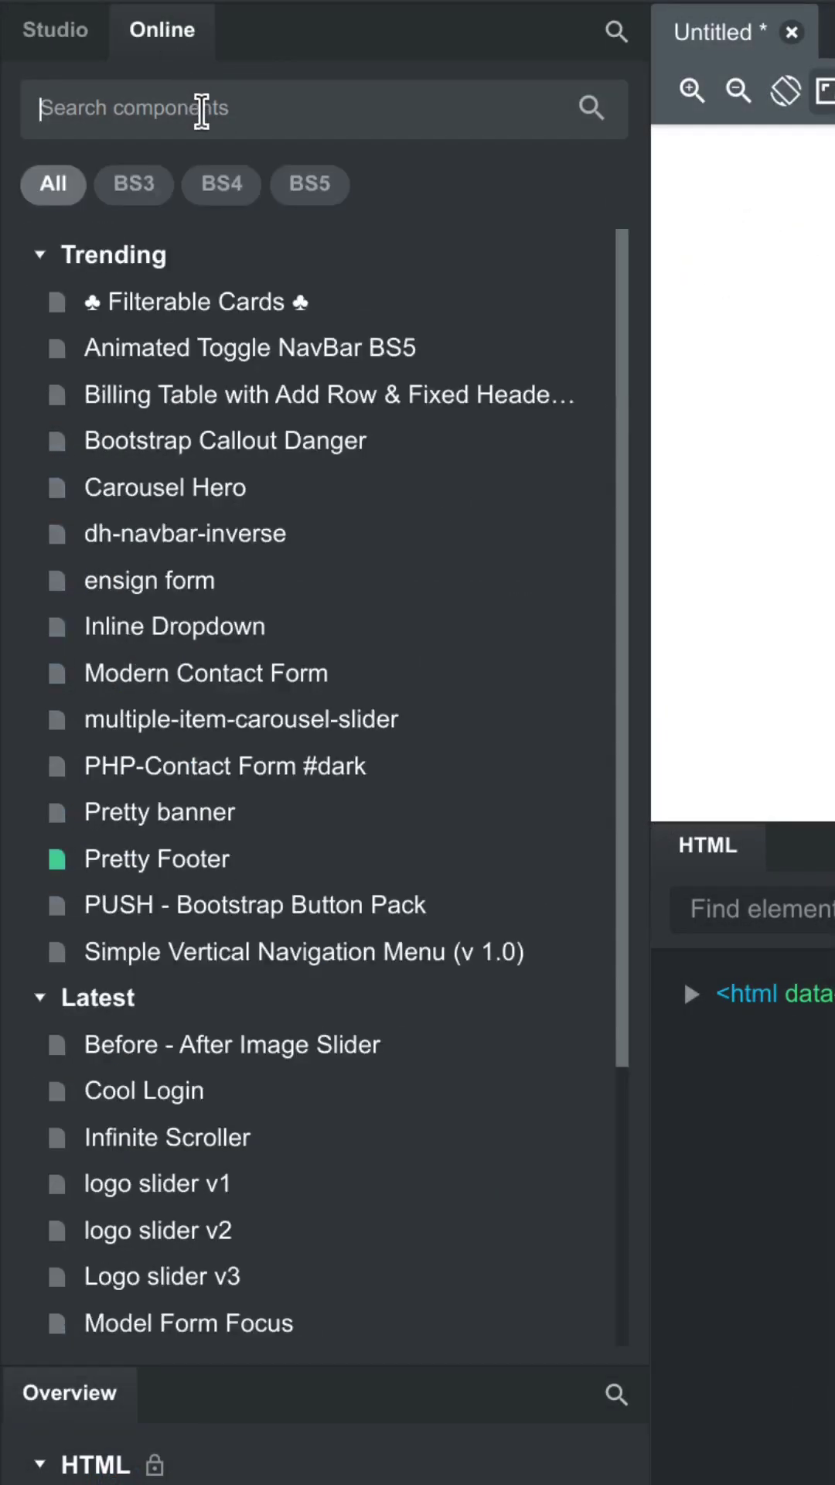
type("Infinite Scrol")
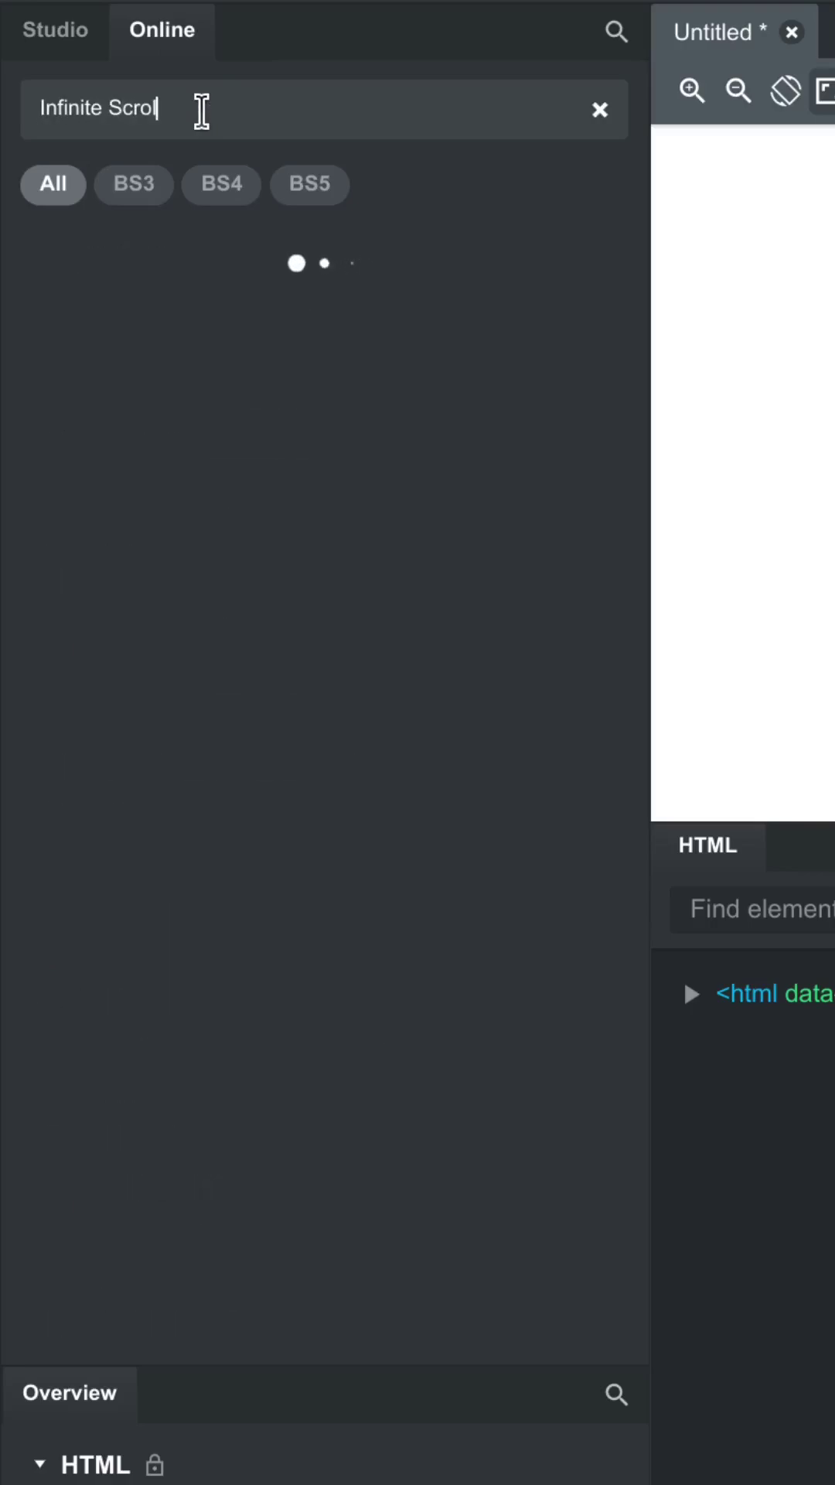
type("ler")
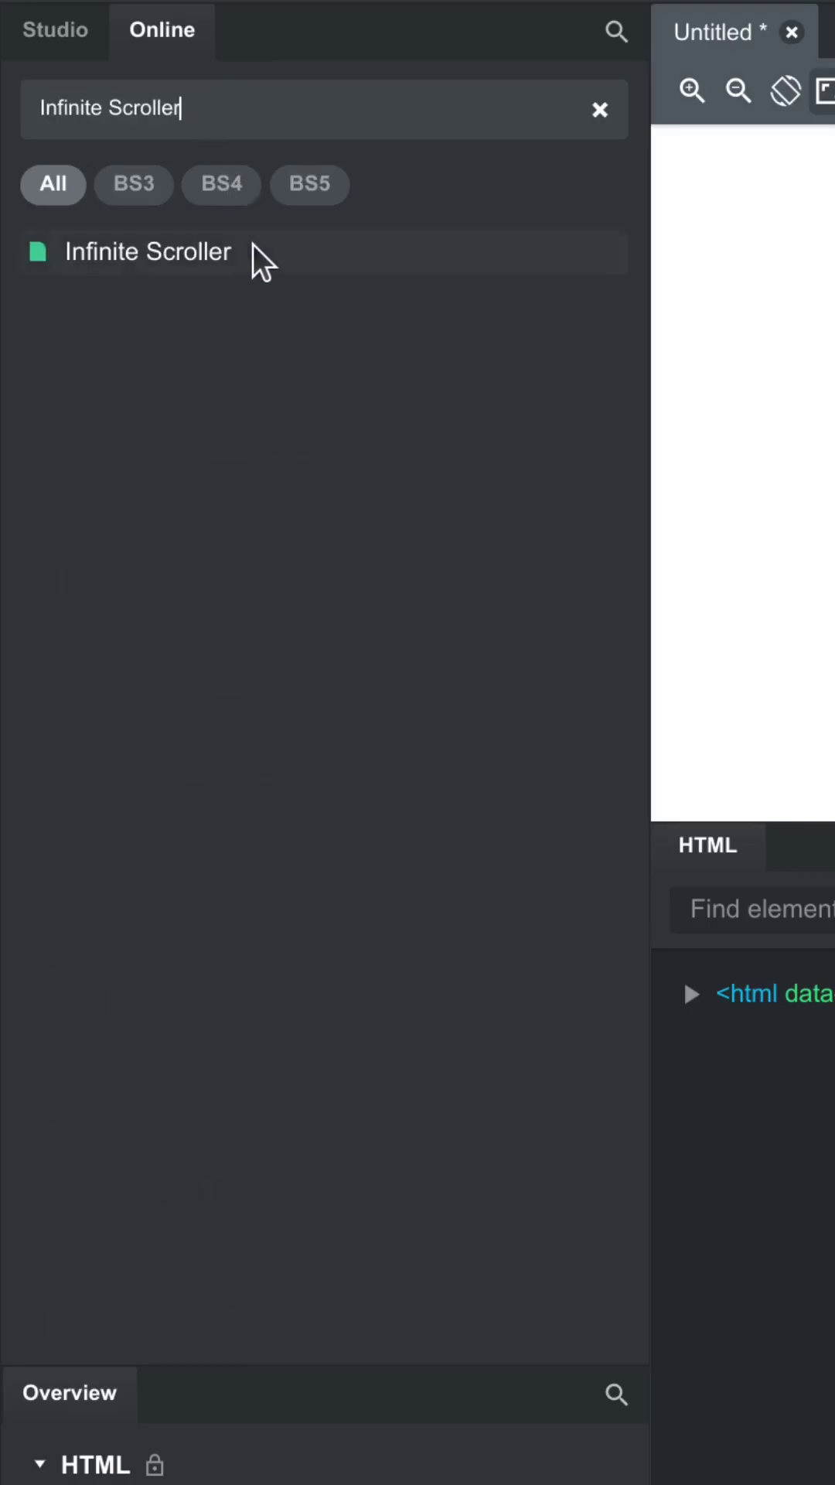